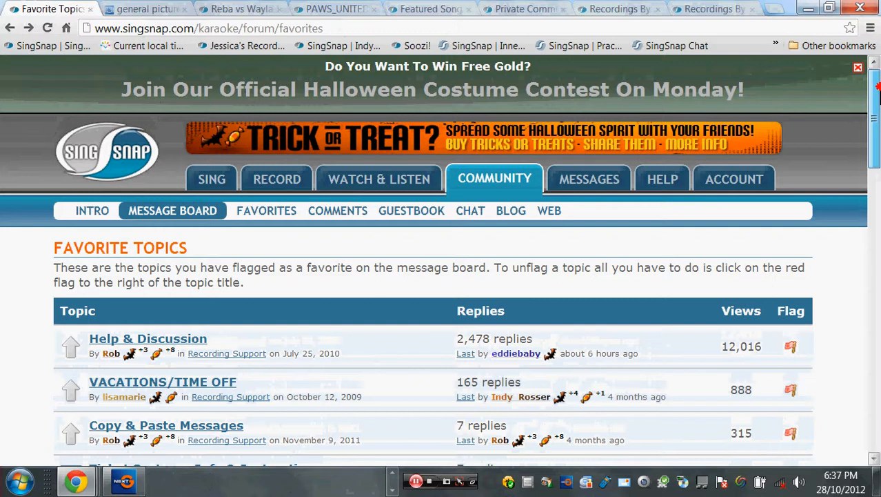
Step: Open the last reply of the "Duet With Dee One Song Contest" topic in a new window
left_click_drag(878, 86, 878, 166)
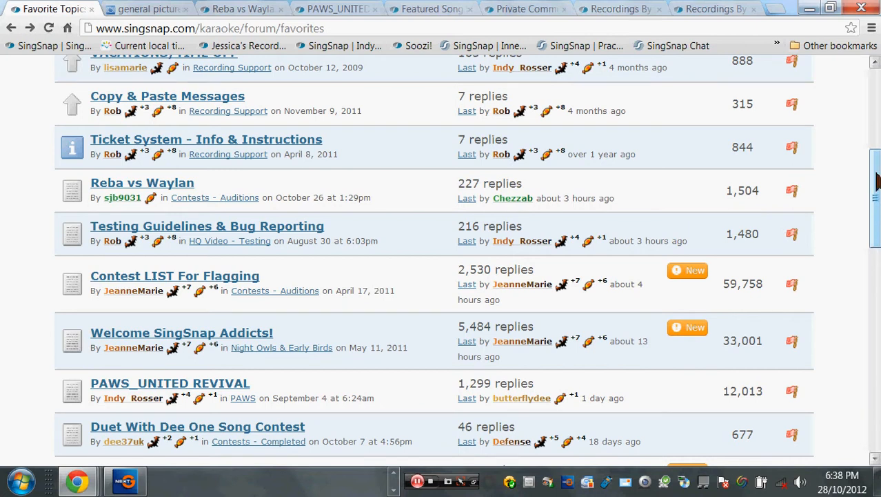
left_click_drag(878, 180, 878, 202)
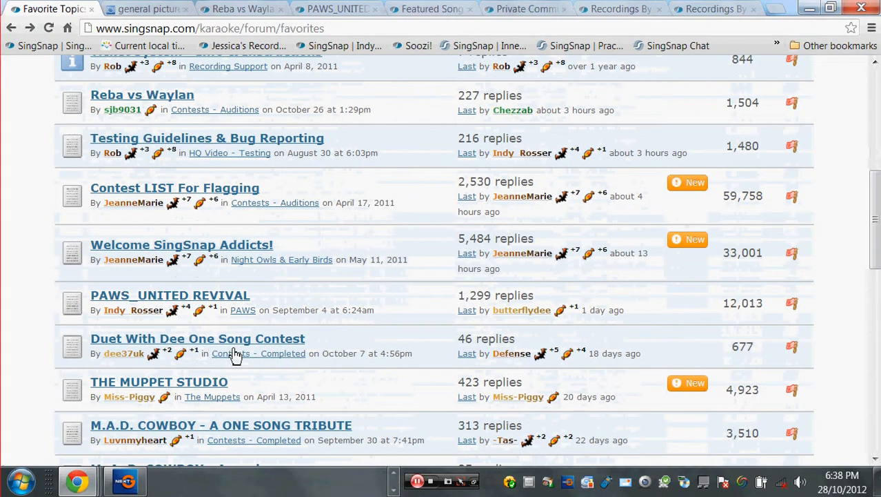
right_click(467, 358)
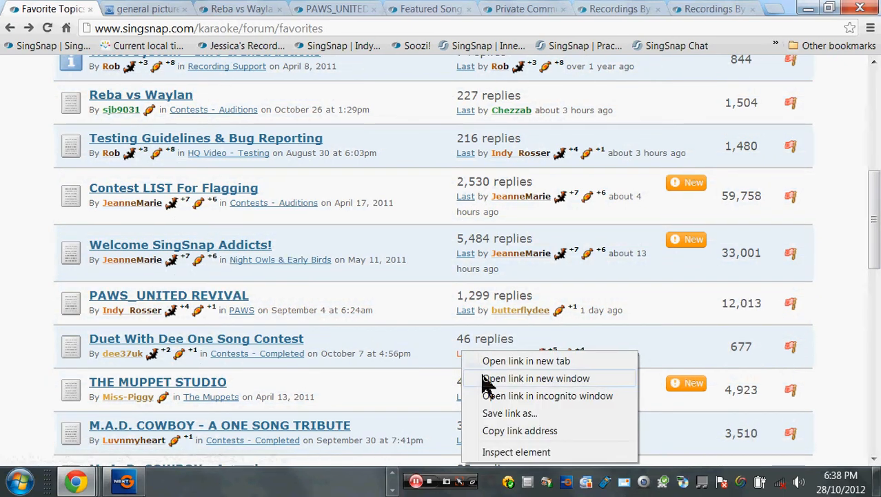
left_click(484, 378)
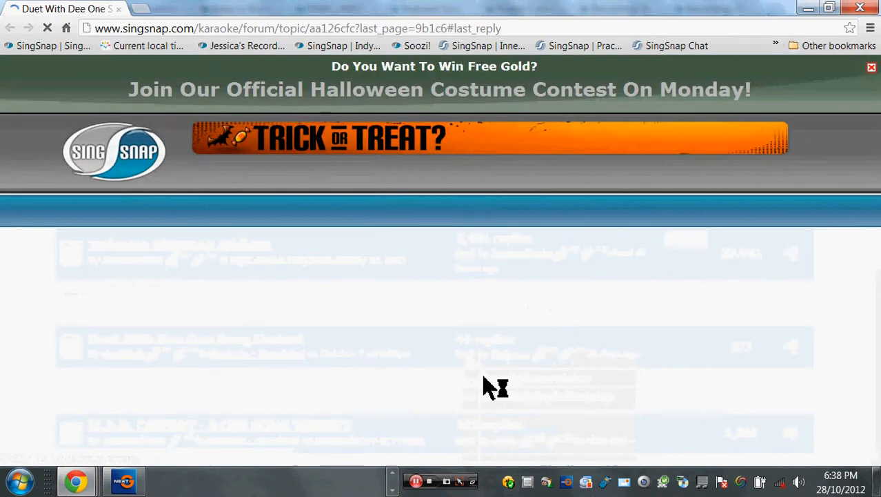
Step: Look back through the thread's winner banners to the 4th place one and examine the HTML code beneath it
scroll(586, 256, "up", 10)
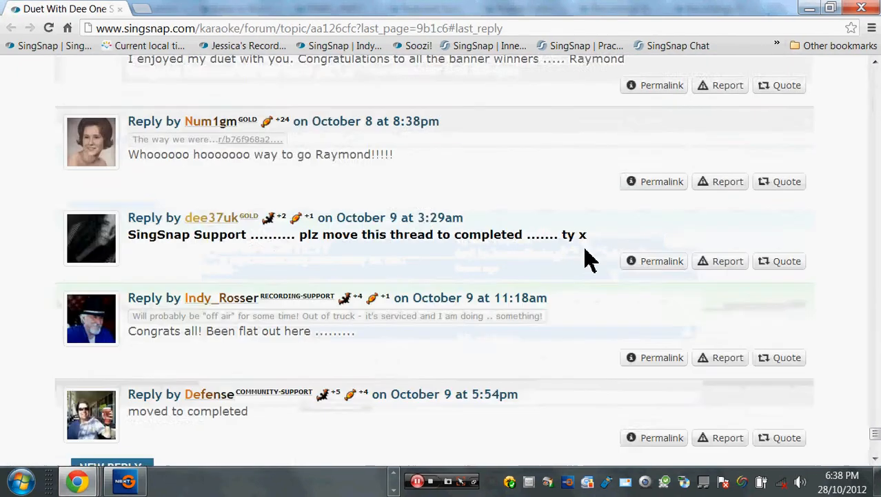
scroll(698, 199, "up", 12)
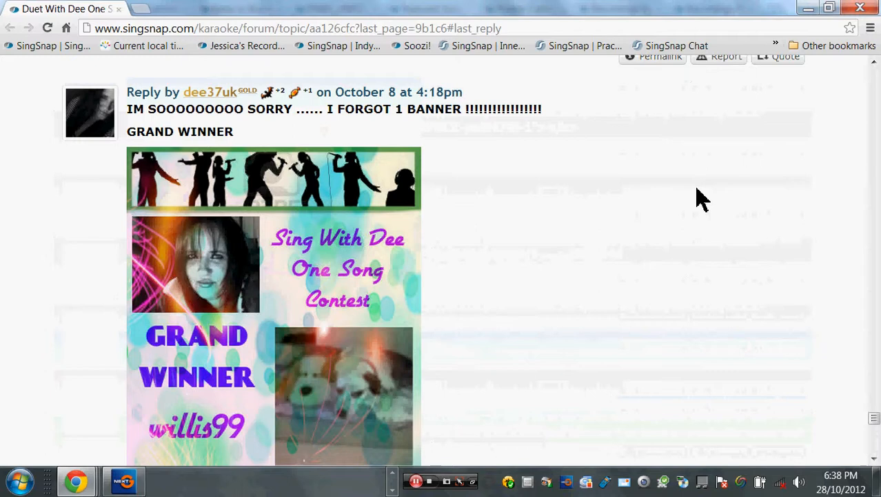
scroll(707, 202, "up", 5)
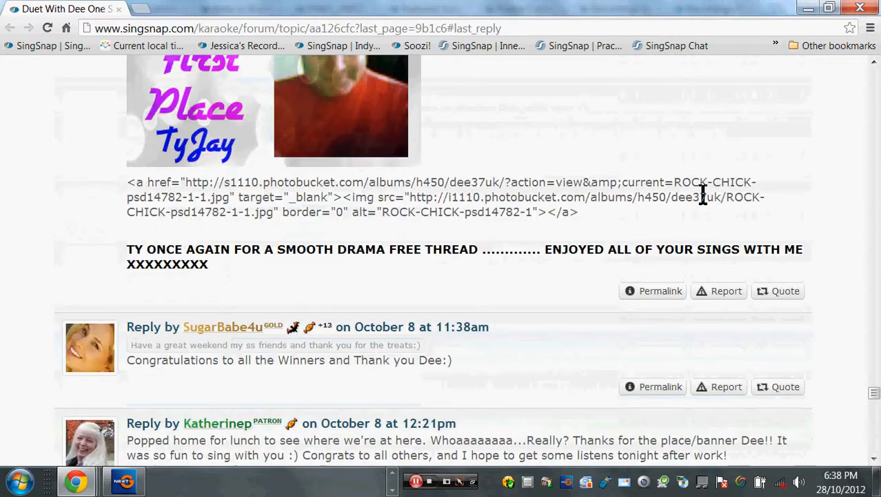
scroll(703, 195, "up", 15)
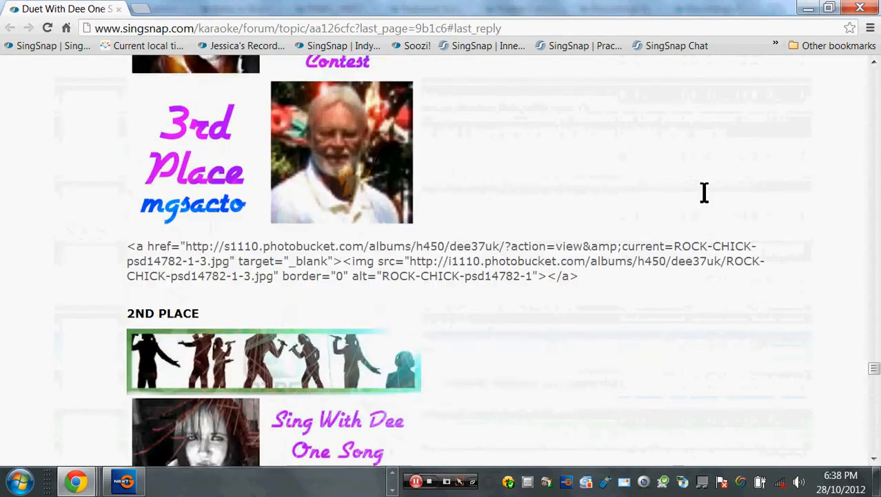
scroll(707, 196, "up", 7)
scroll(707, 200, "up", 1)
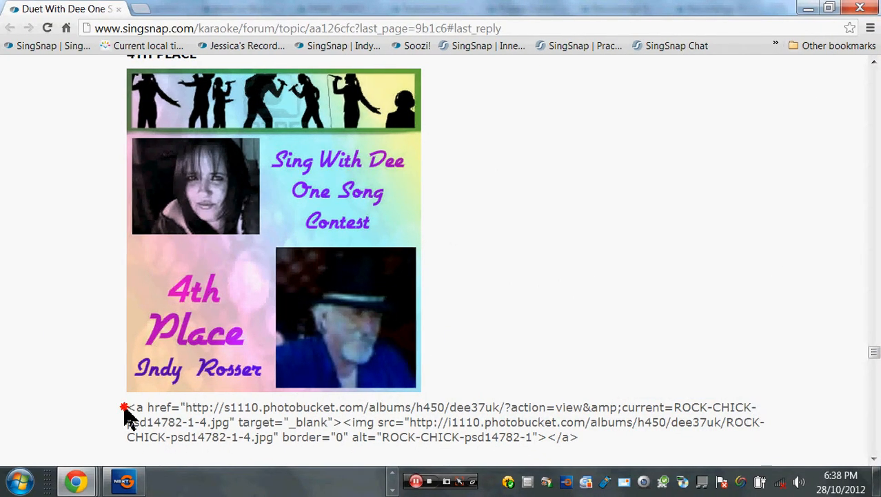
left_click_drag(125, 410, 621, 434)
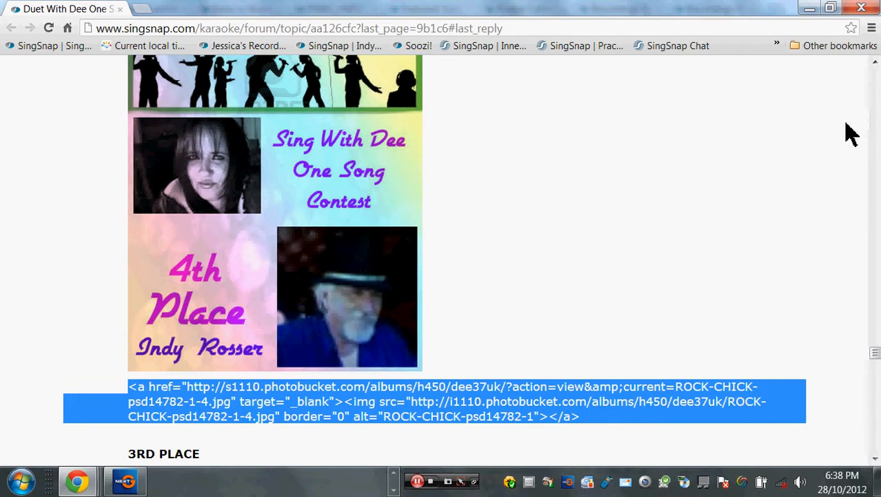
left_click(722, 189)
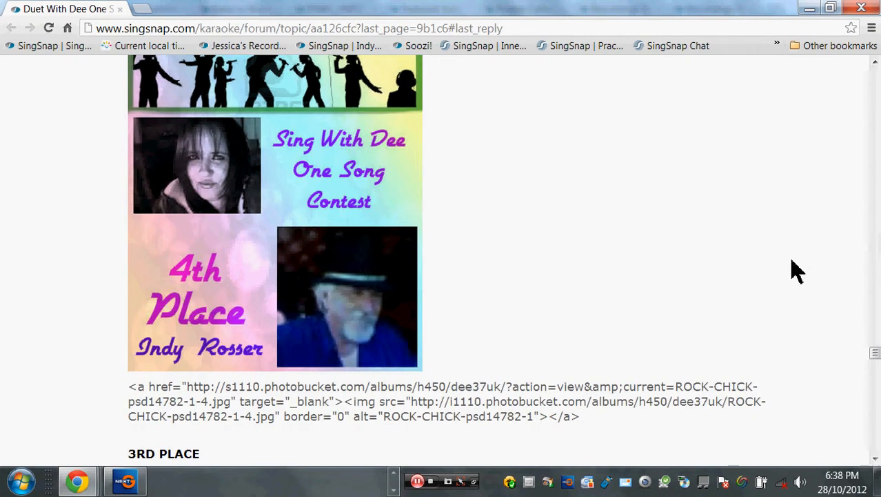
scroll(724, 239, "up", 1)
scroll(689, 237, "down", 1)
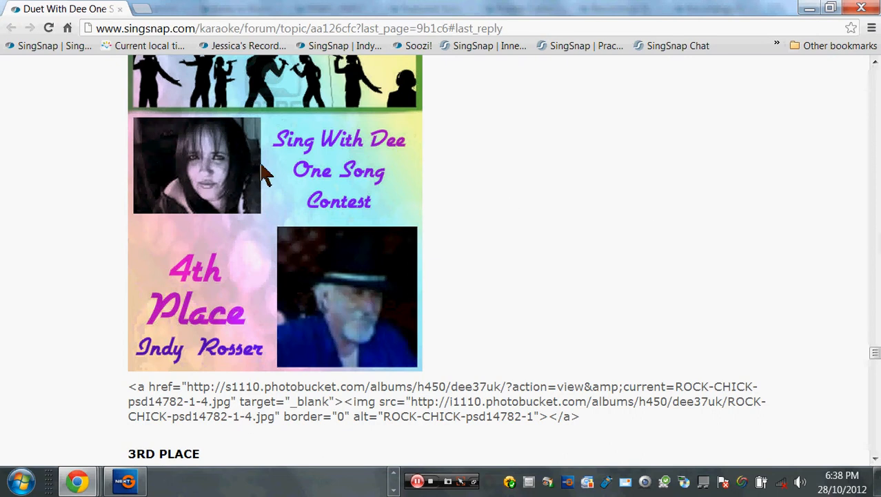
Step: Save the 4th place banner image as ROCK-CHICK-psd14782-1-4.jpg in the SS Stuff folder, replacing the existing file
right_click(285, 176)
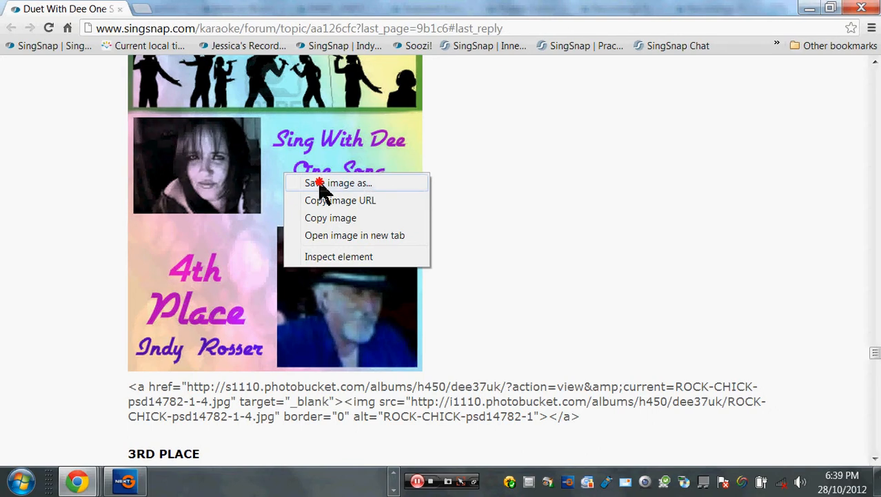
left_click(320, 183)
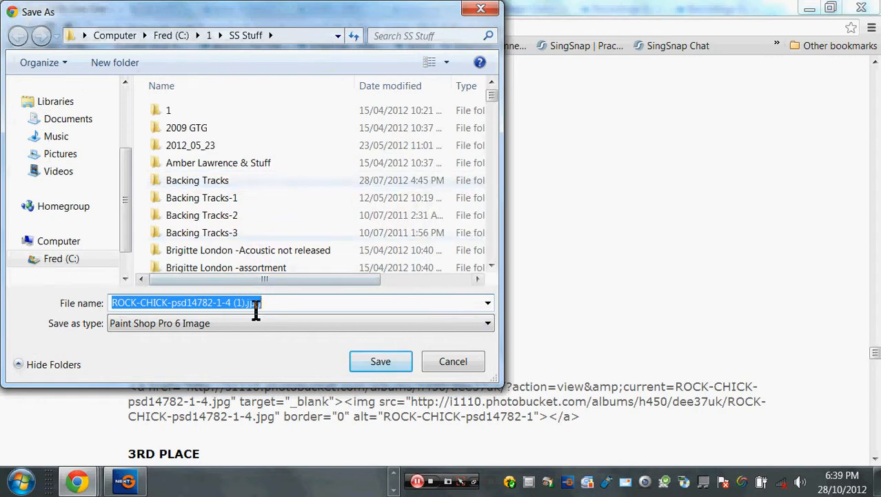
left_click(246, 305)
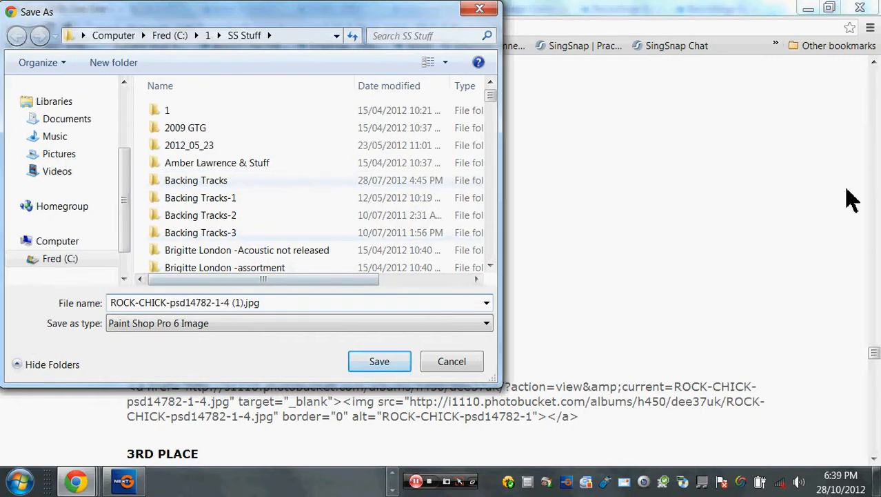
key("BackSpace")
key("BackSpace")
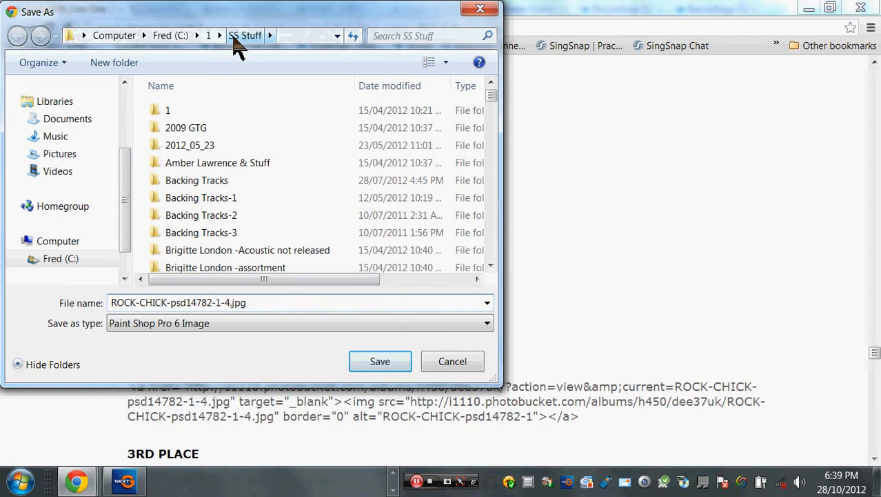
left_click(381, 363)
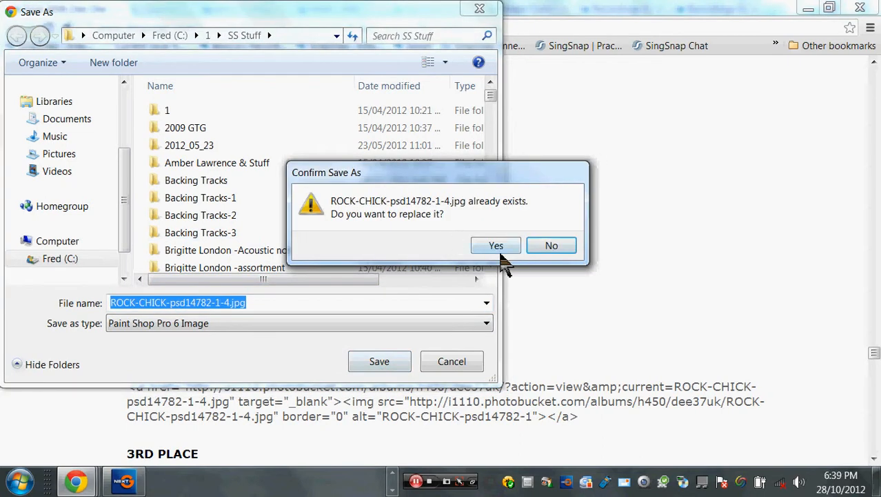
left_click(498, 247)
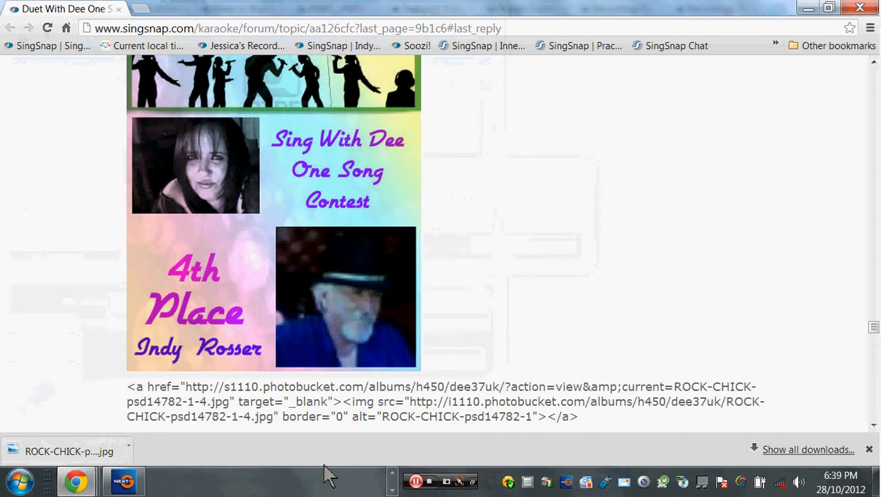
mouse_move(83, 486)
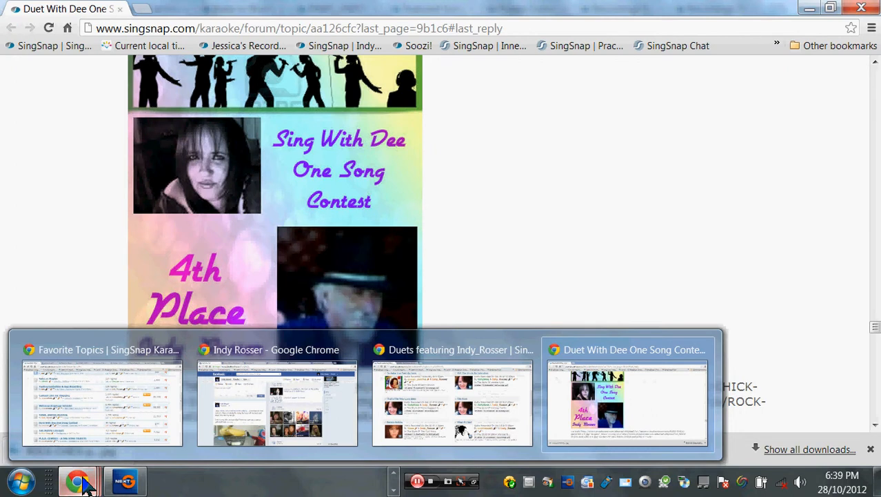
right_click(73, 10)
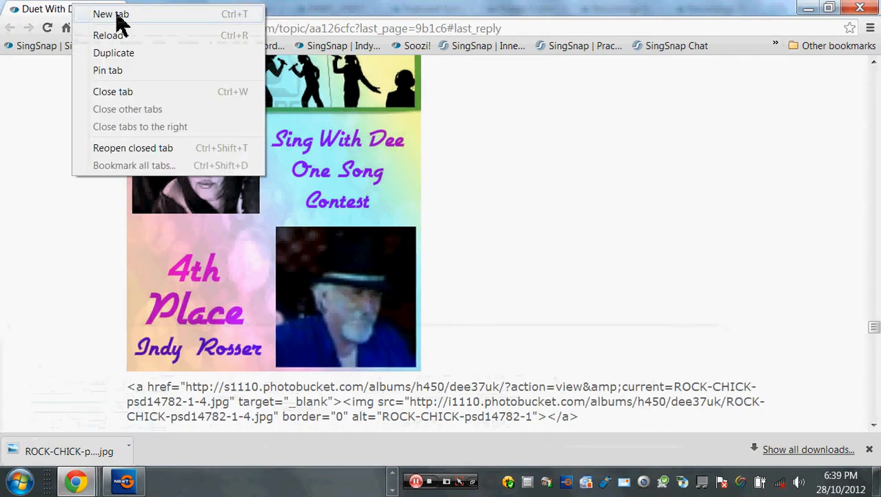
left_click(116, 16)
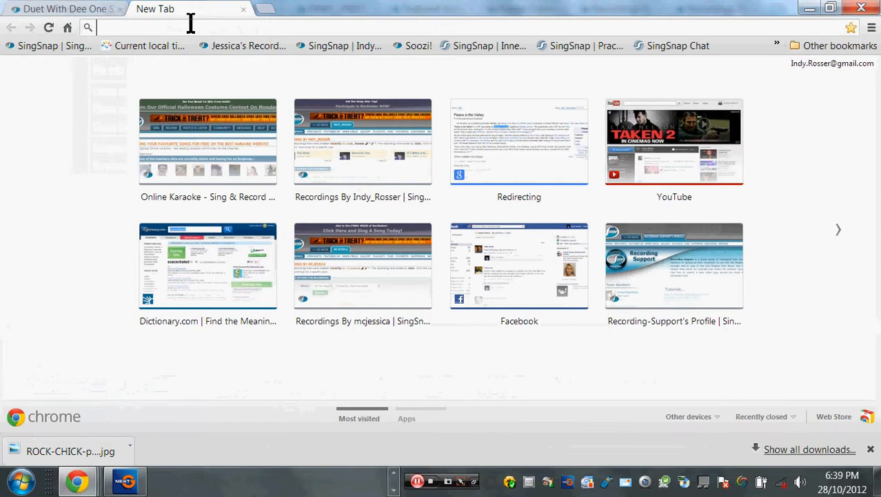
type("www")
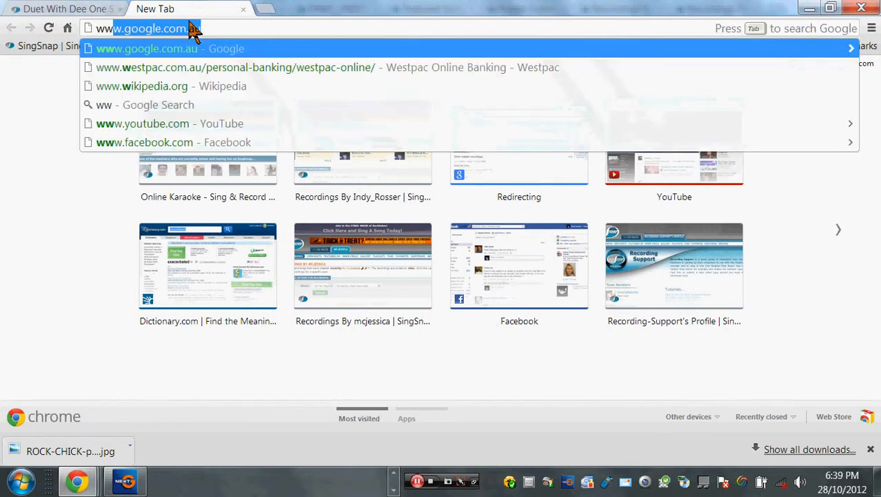
type(".")
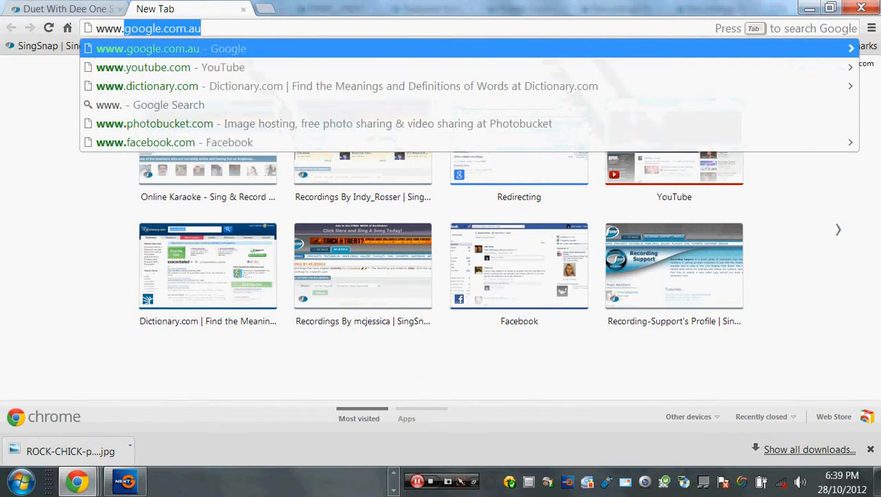
type("photobucket")
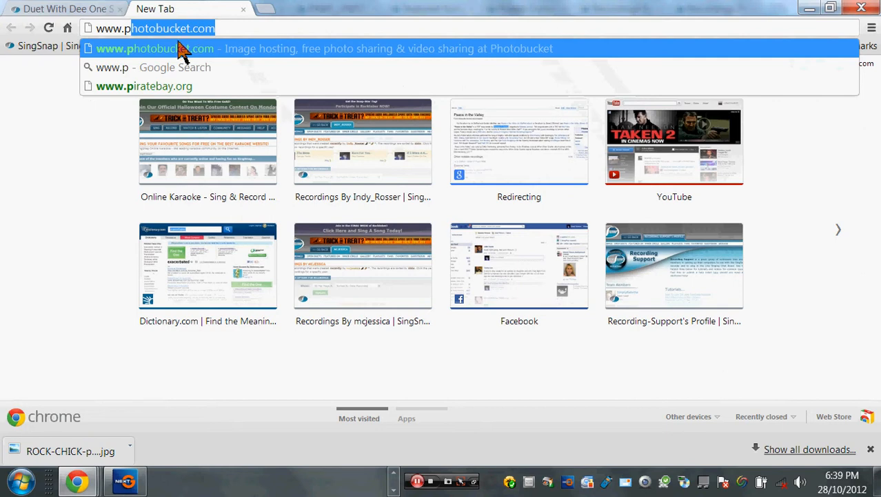
key("Return")
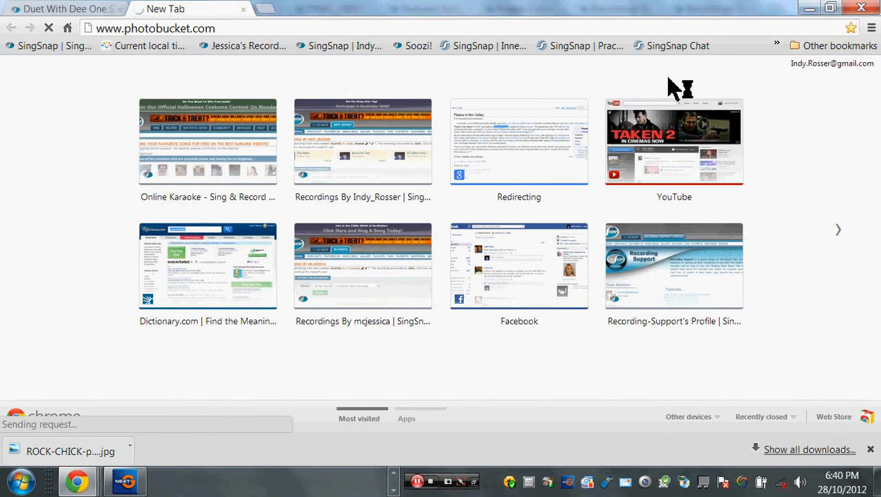
left_click(126, 487)
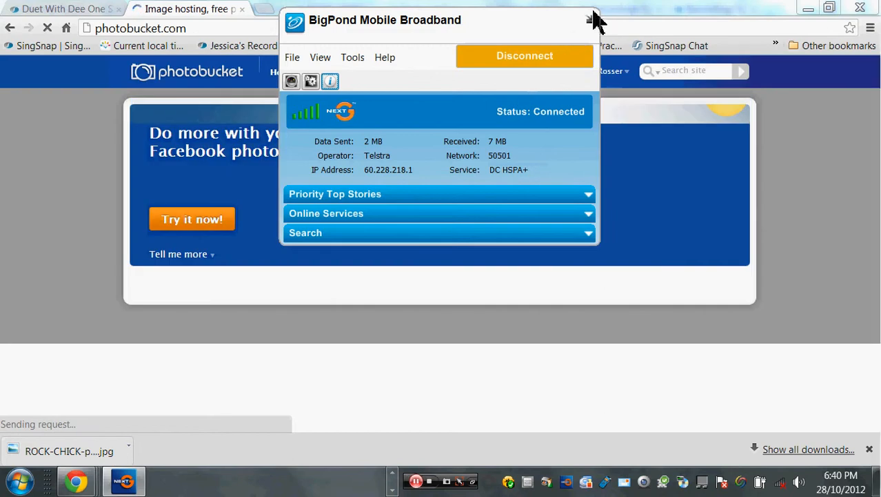
left_click(591, 19)
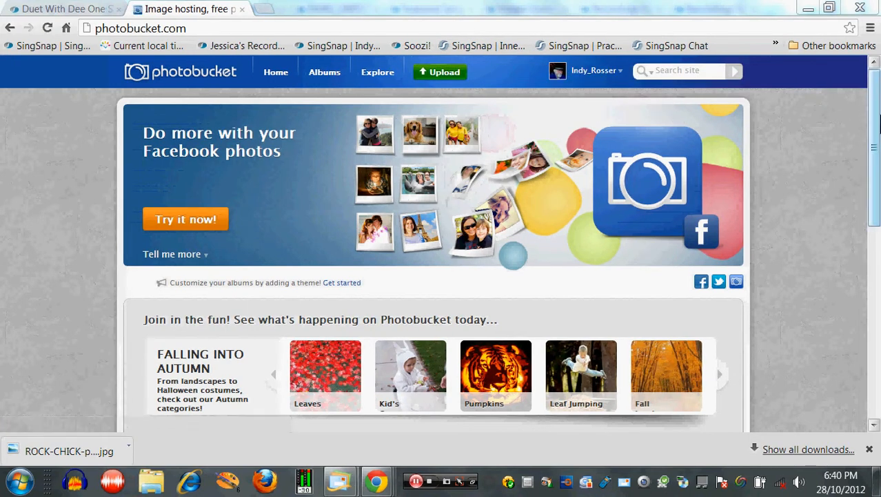
Step: Open the awards album from the list of all albums and go to its upload page
mouse_move(321, 78)
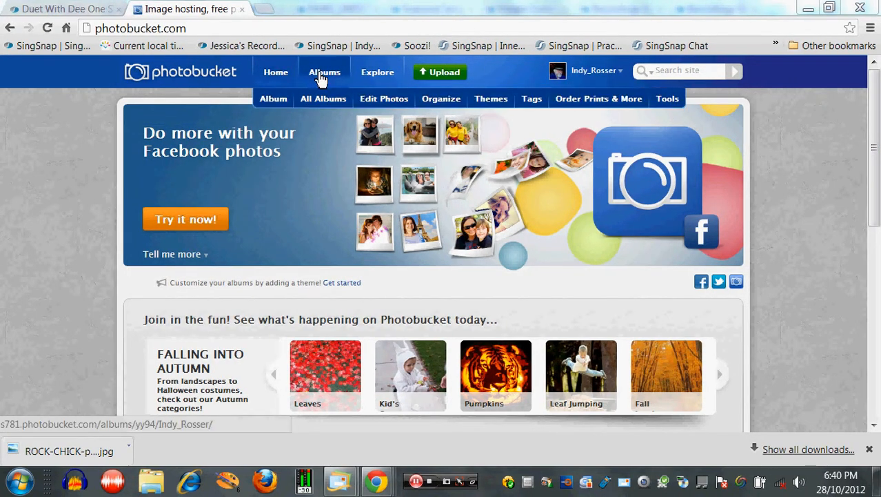
left_click(323, 98)
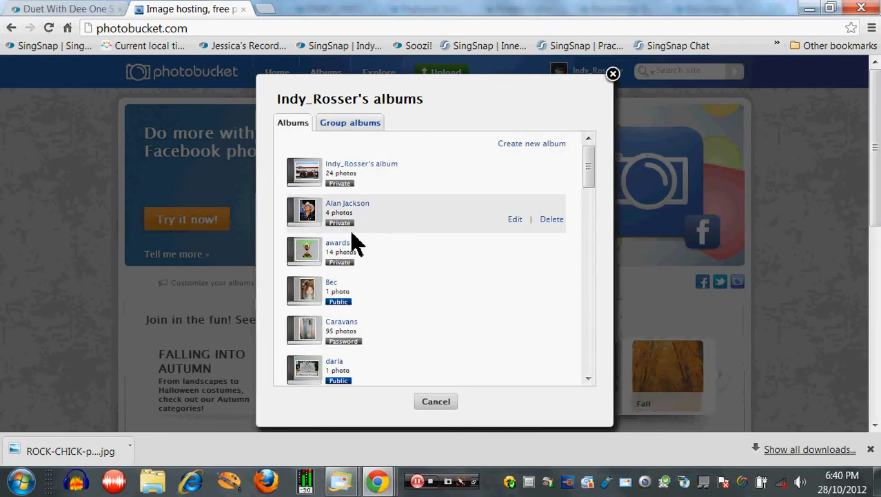
left_click(304, 254)
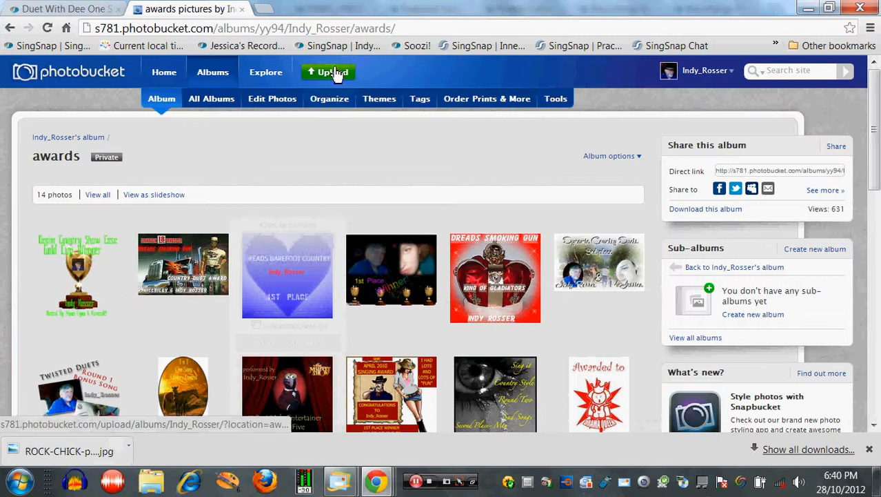
left_click(335, 75)
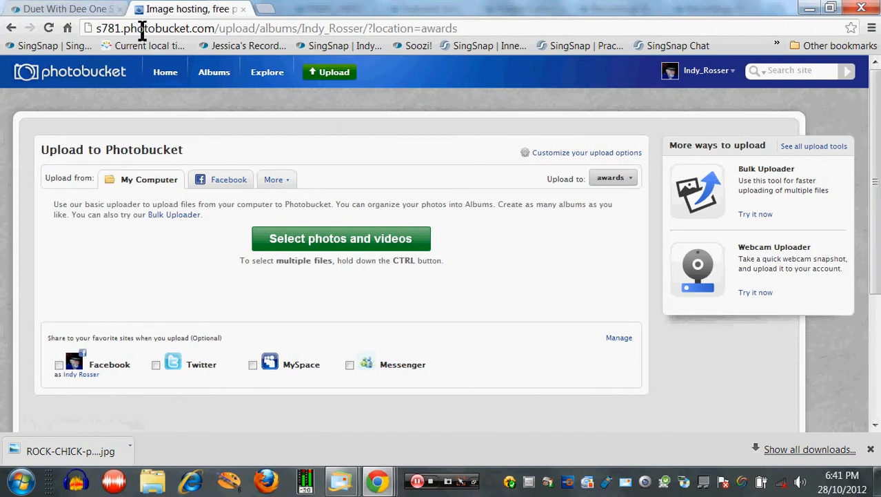
left_click_drag(126, 32, 187, 33)
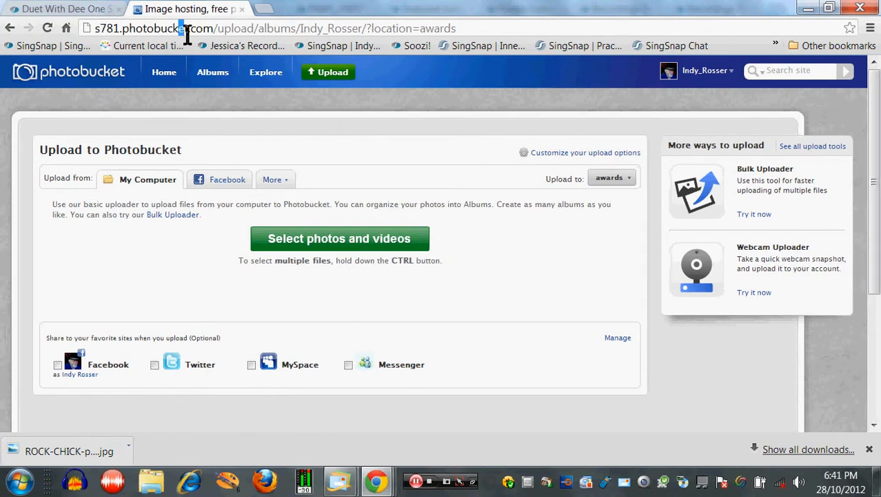
left_click_drag(122, 30, 215, 30)
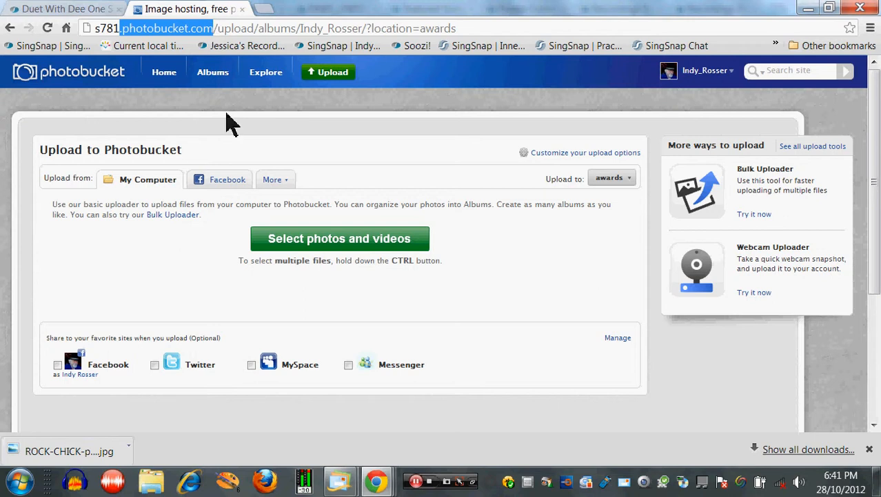
left_click(505, 268)
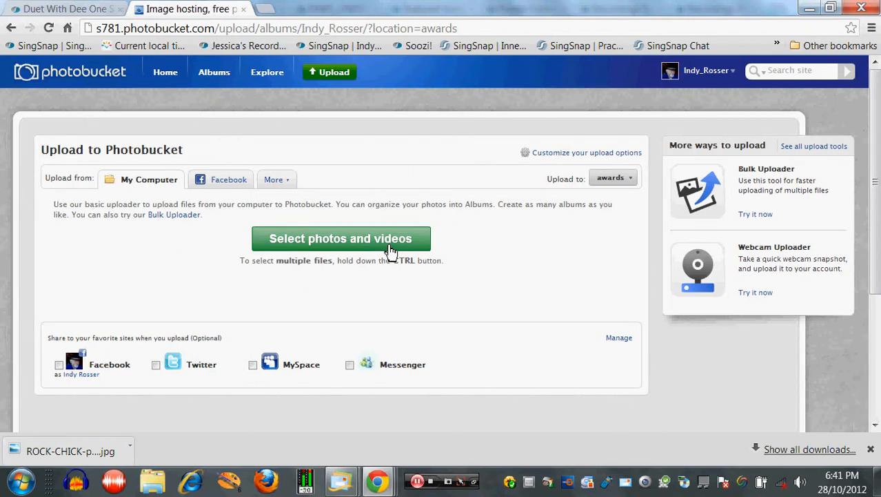
Step: Upload ROCK-CHICK-psd14782-1-4.jpg from the SS Stuff folder to the awards album
left_click(353, 247)
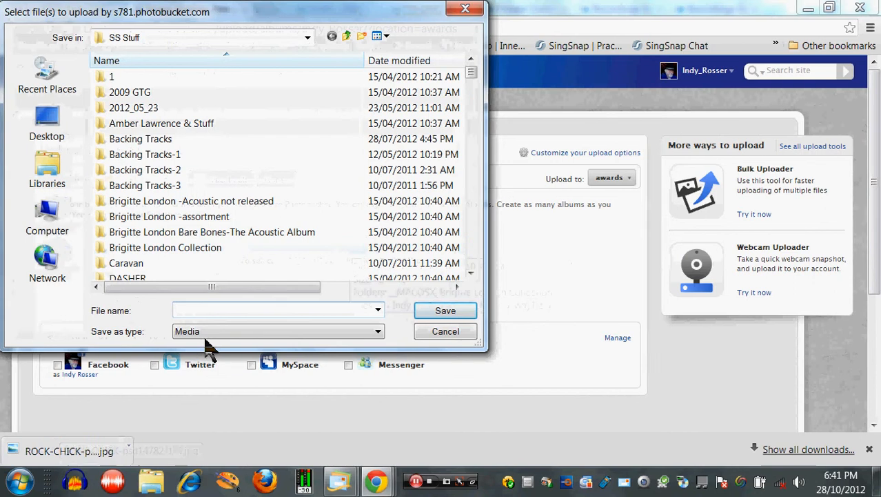
type("rock")
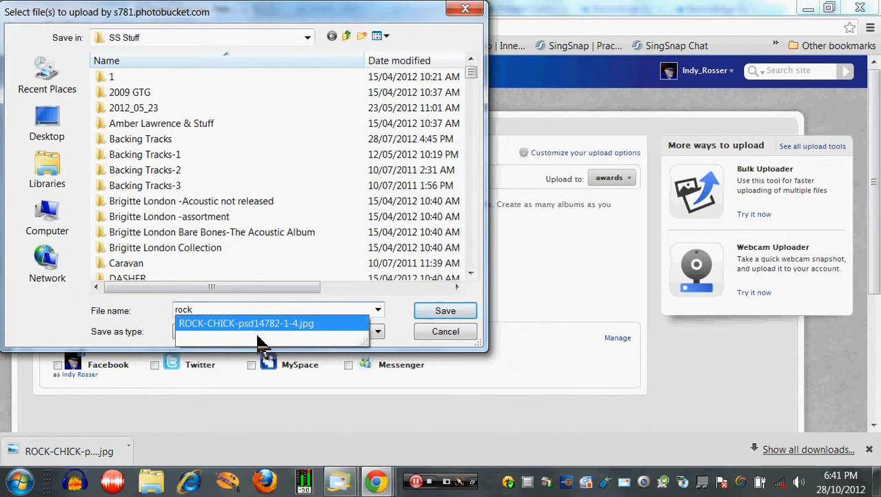
left_click(261, 325)
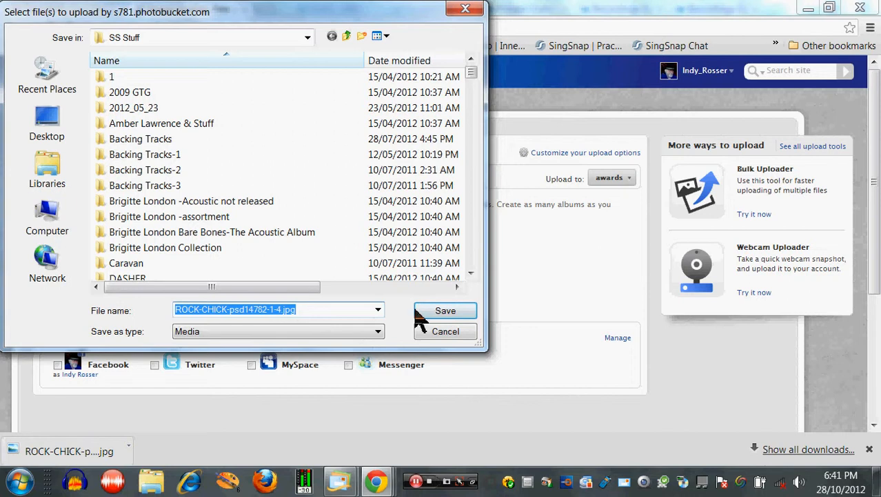
left_click(418, 312)
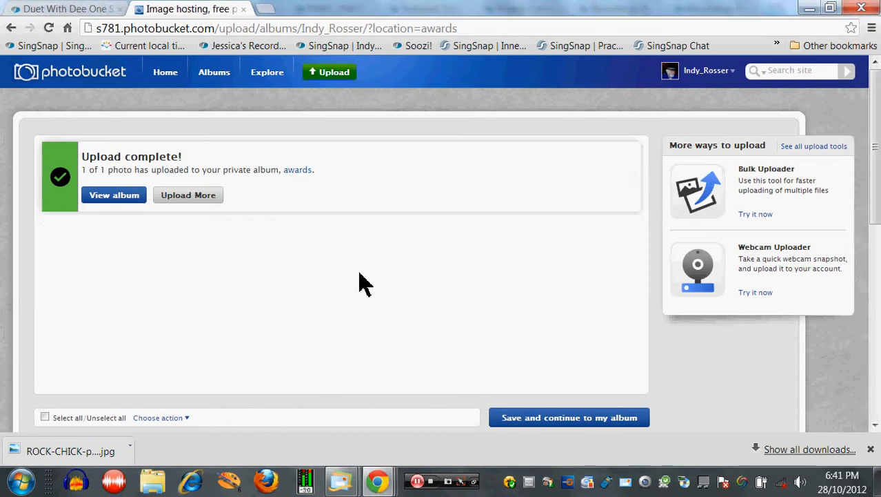
Step: View the awards album and copy the HTML code of the uploaded 4th place banner
left_click(112, 198)
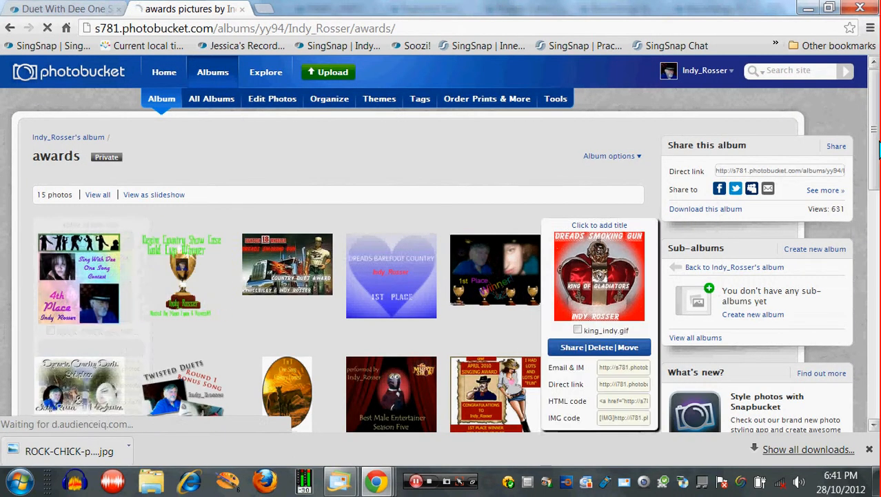
scroll(600, 276, "down", 2)
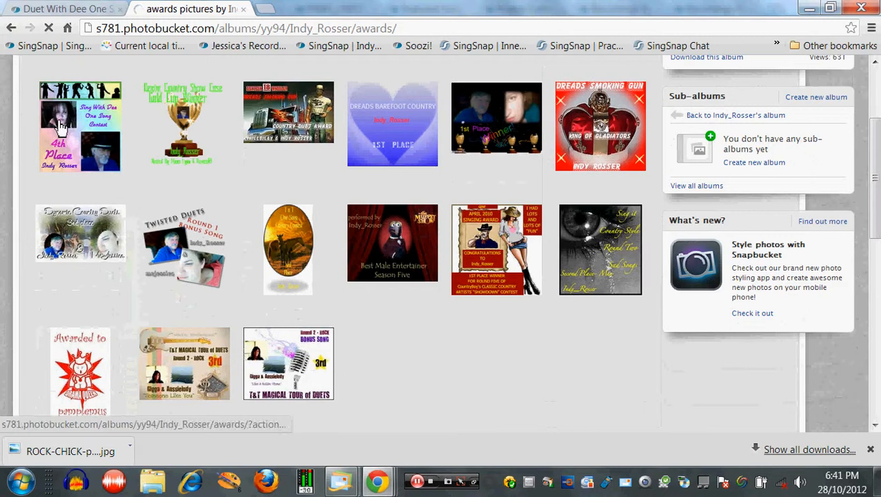
mouse_move(68, 148)
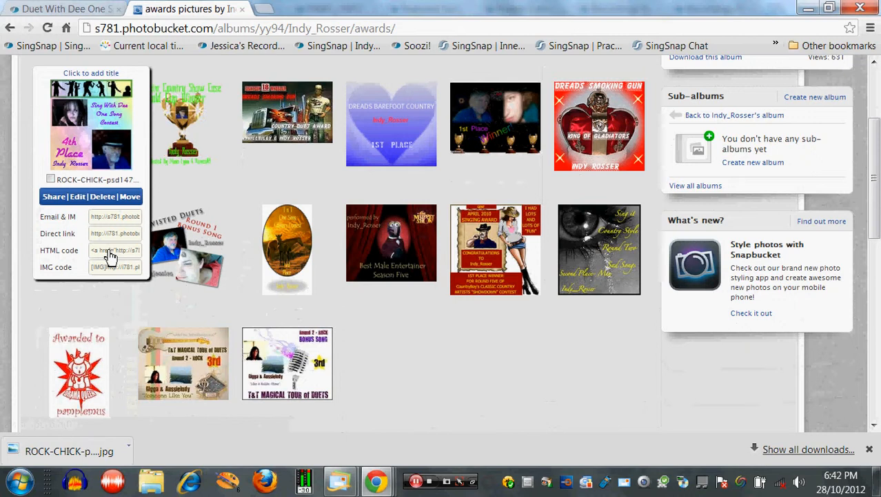
left_click(110, 255)
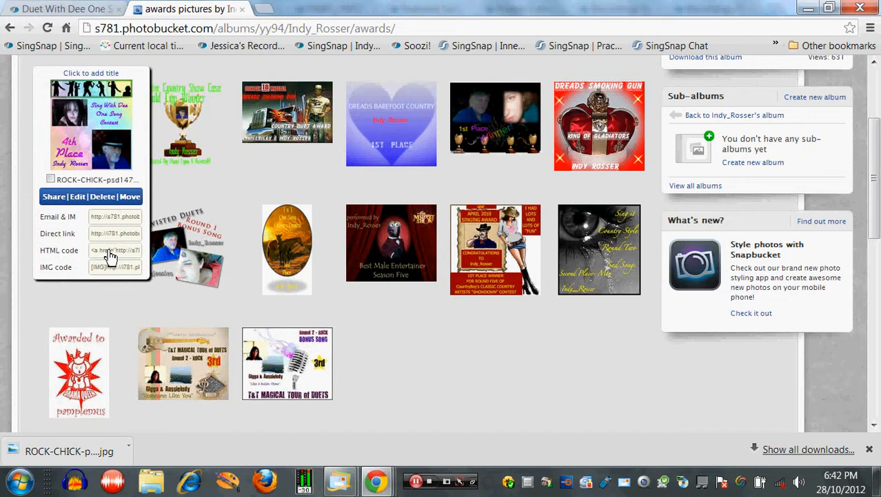
left_click(110, 255)
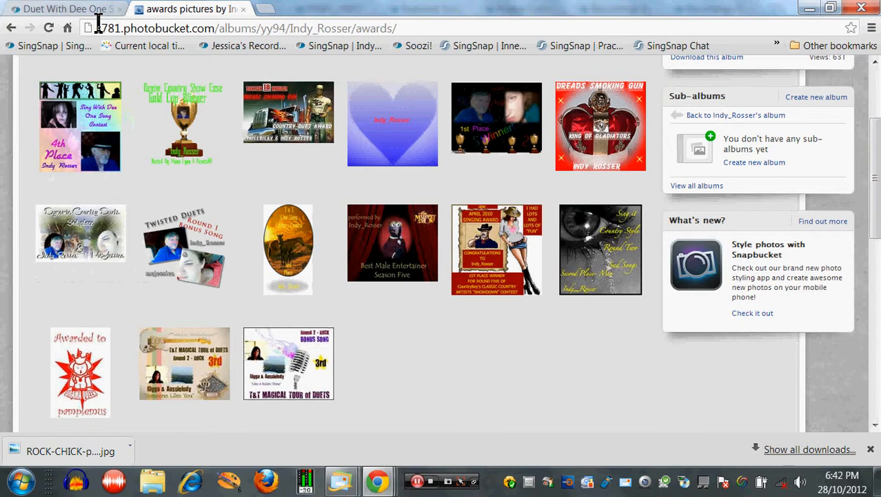
Step: Return to the SingSnap site and open the account's profile editing page at the Personal Info code
left_click(96, 9)
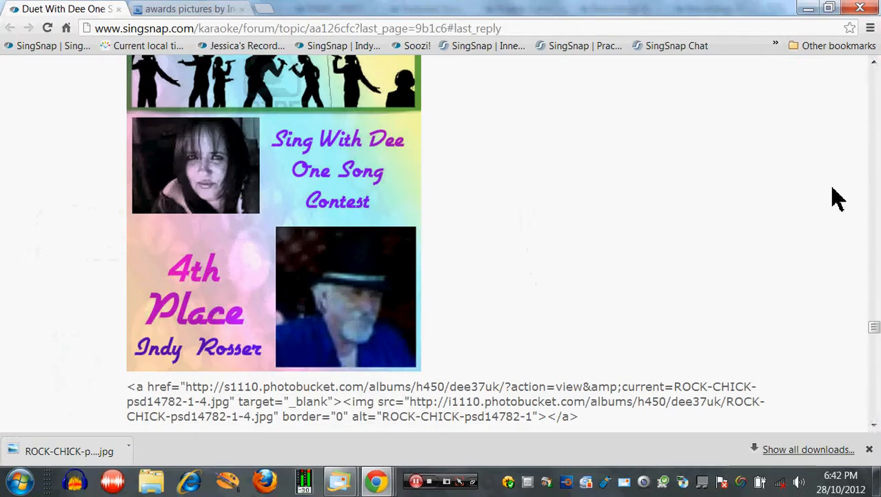
left_click_drag(875, 329, 874, 69)
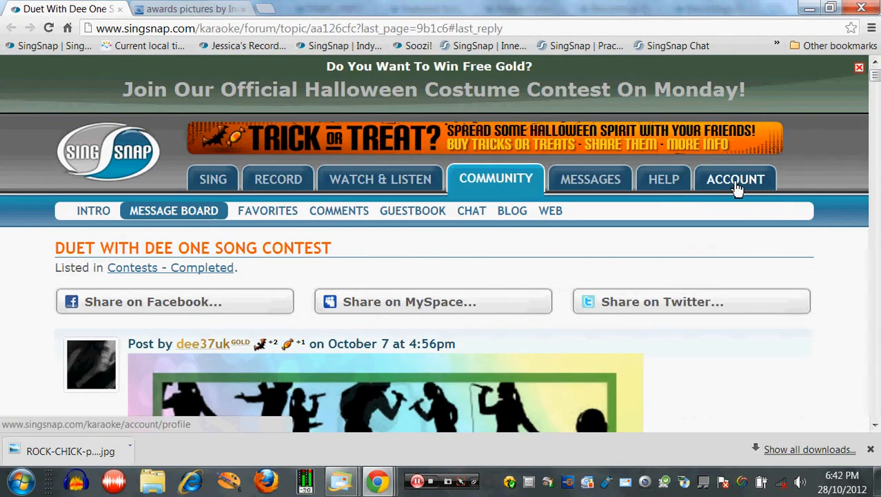
left_click(736, 187)
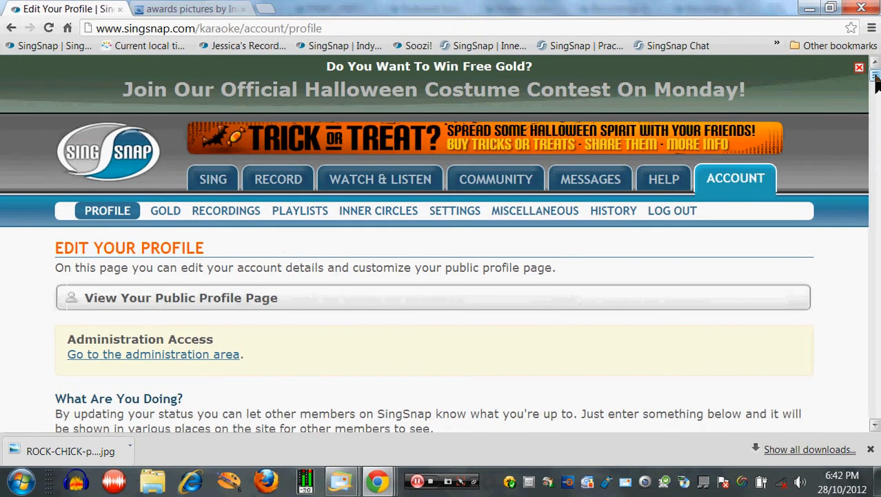
left_click_drag(876, 77, 876, 122)
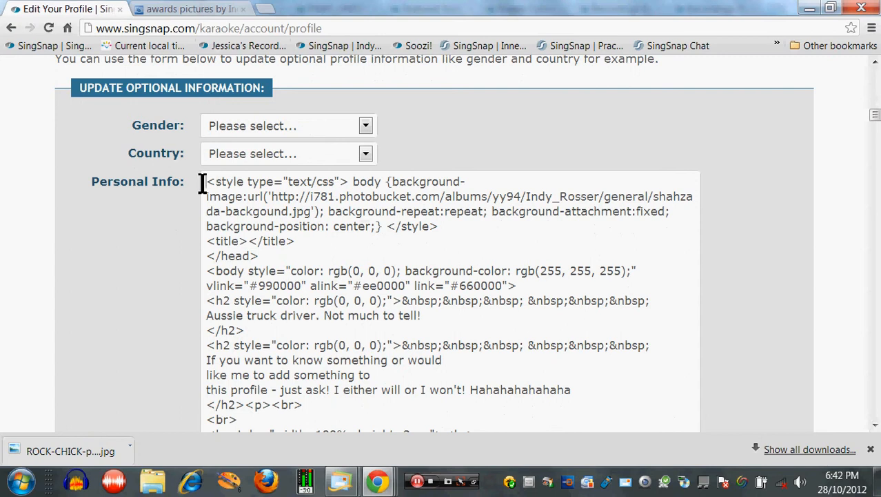
Step: Examine the Personal Info HTML code from its start through the award tables to the closing body and html tags
scroll(521, 211, "down", 12)
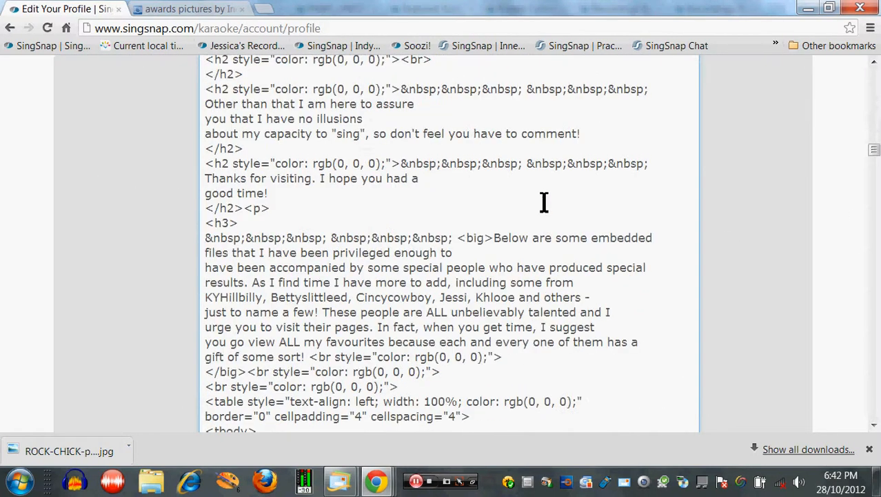
scroll(544, 202, "down", 15)
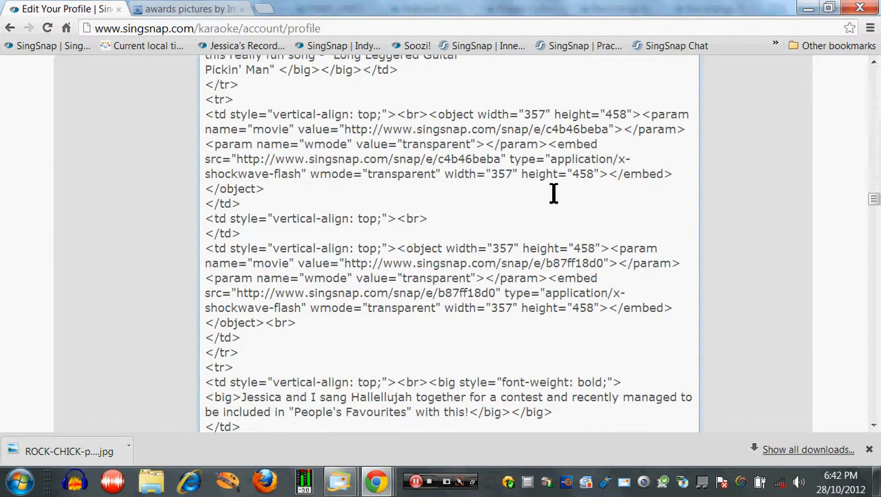
scroll(553, 193, "down", 15)
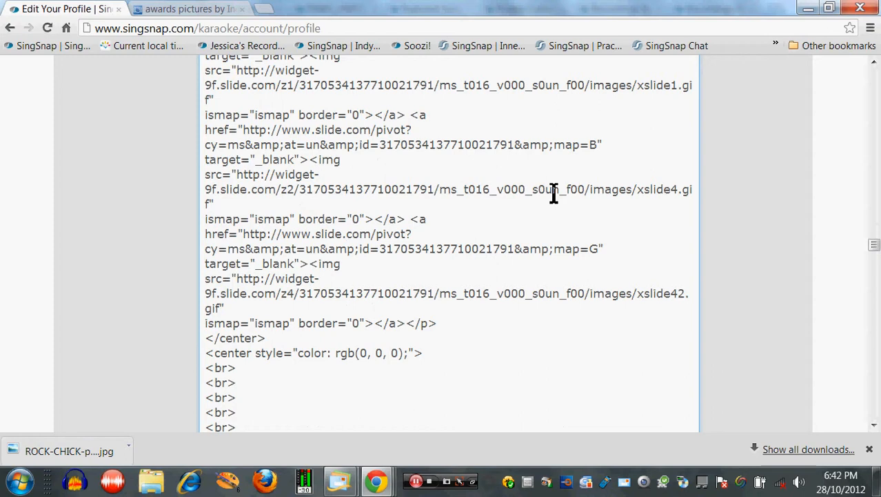
scroll(553, 194, "down", 20)
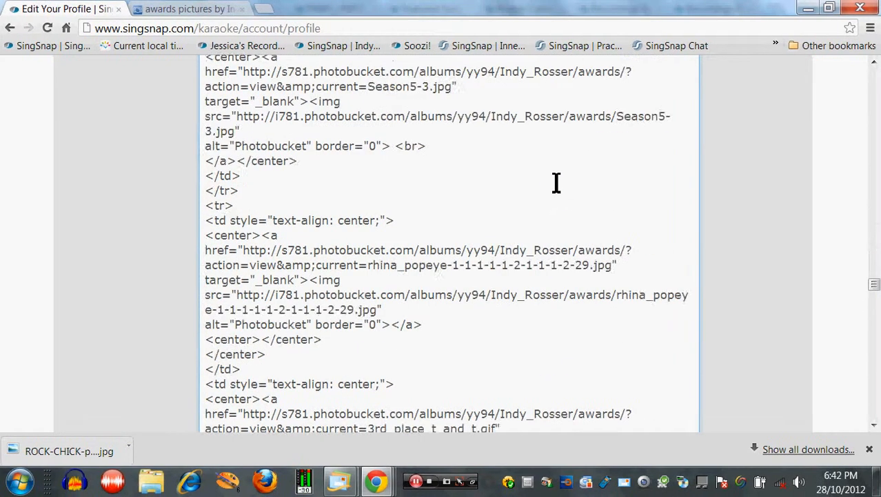
scroll(557, 183, "down", 20)
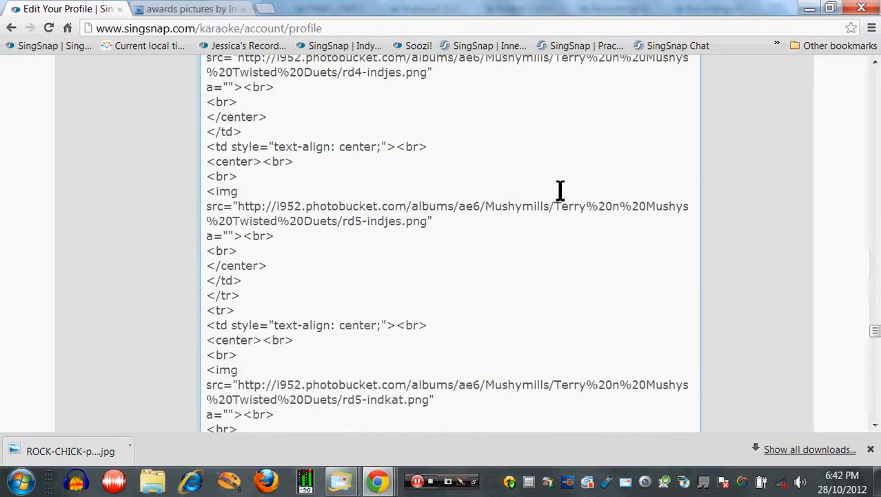
scroll(560, 190, "down", 15)
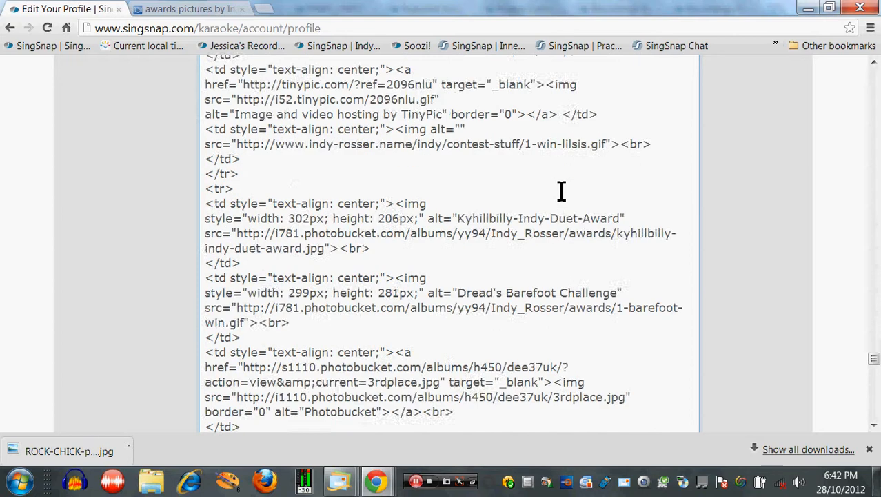
scroll(561, 191, "down", 8)
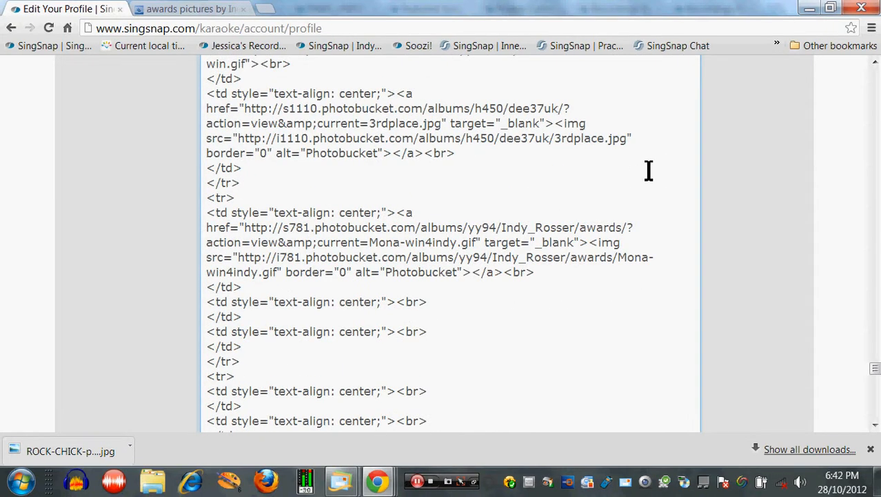
scroll(648, 171, "down", 3)
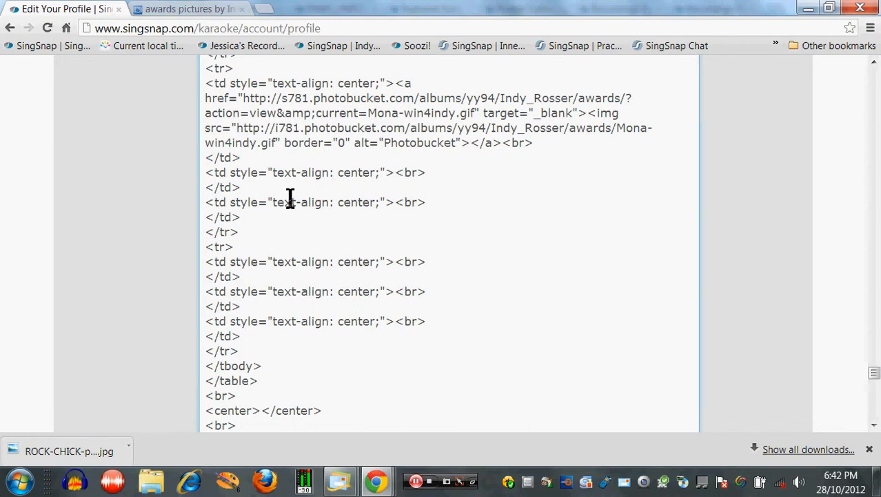
scroll(555, 203, "down", 8)
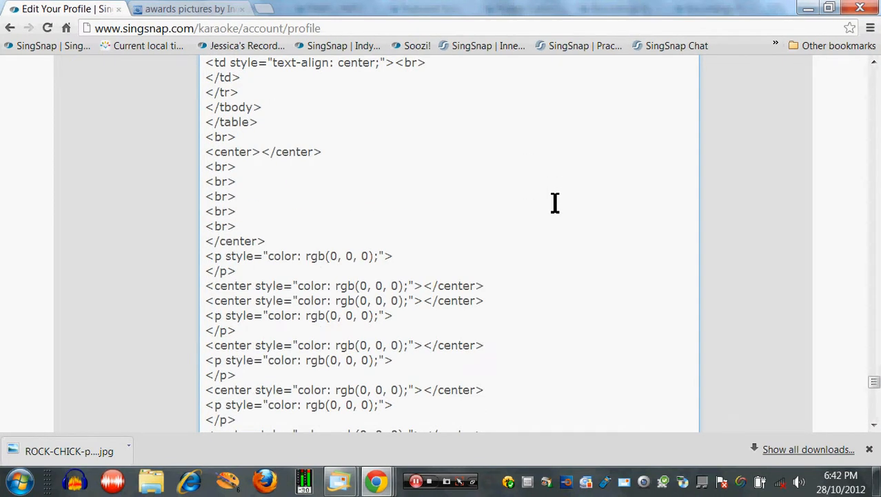
scroll(553, 206, "down", 5)
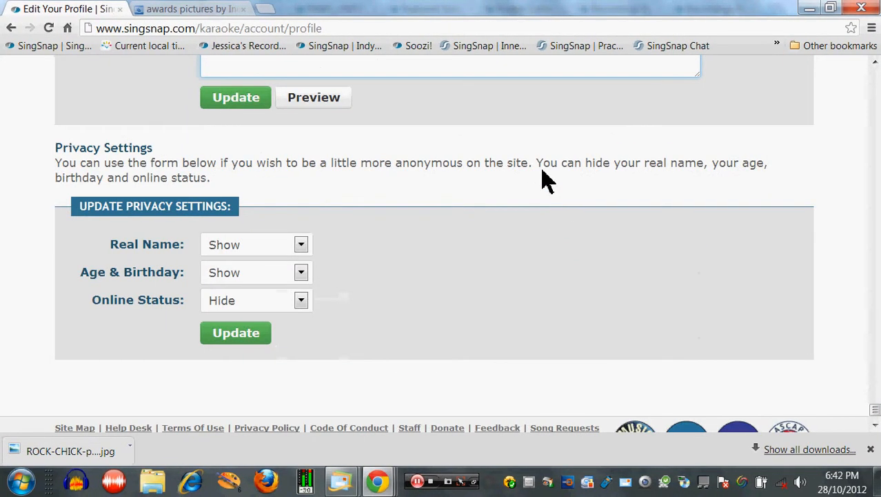
scroll(604, 321, "up", 5)
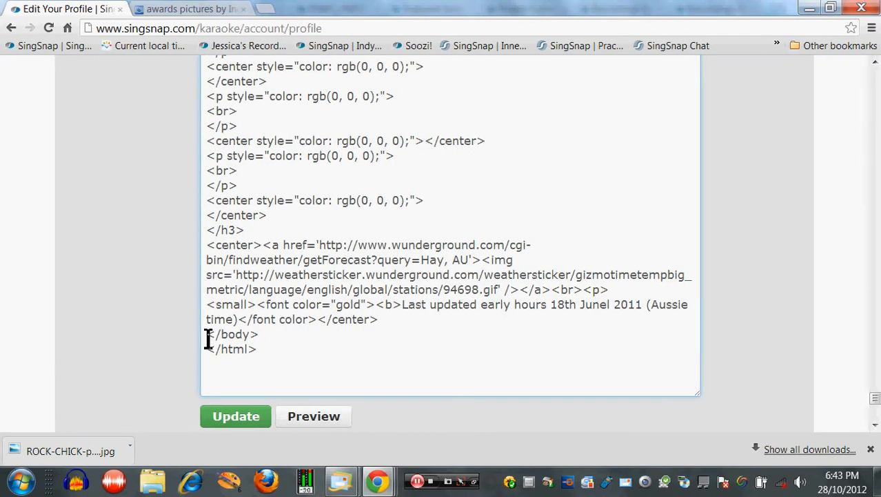
left_click_drag(209, 338, 263, 356)
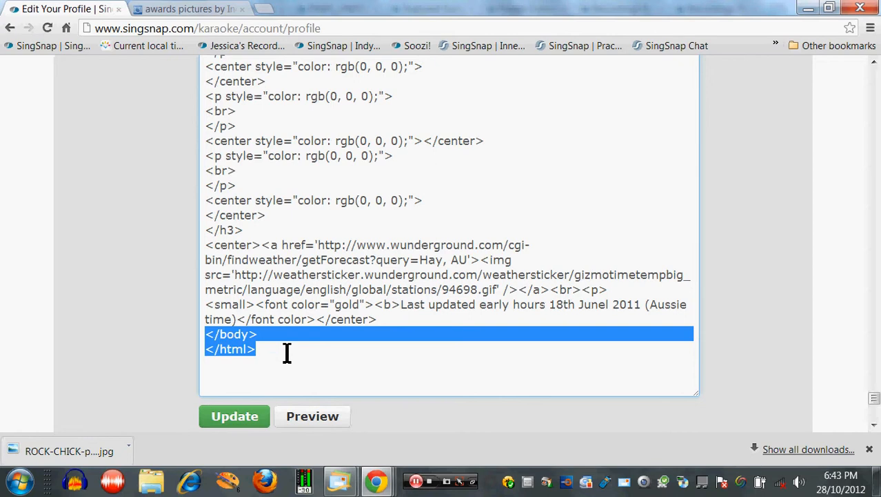
left_click(494, 192)
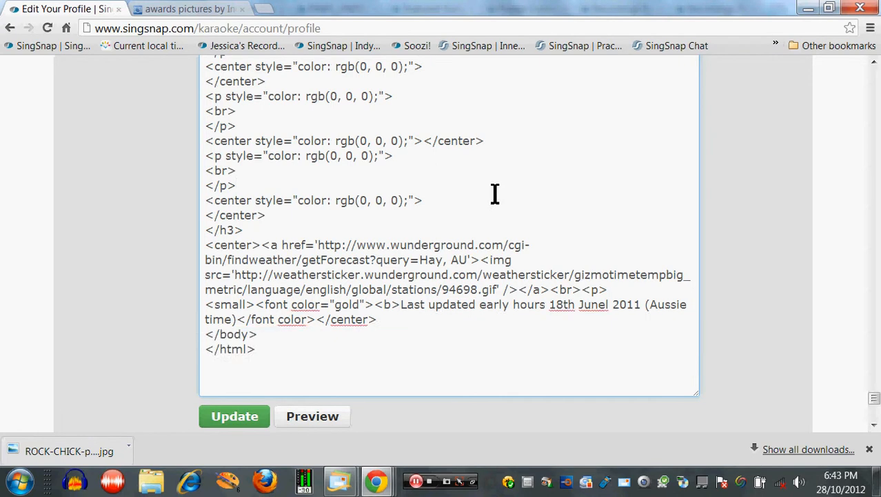
Step: Paste the copied banner code into the empty table cell following the Mona-win4indy.gif cell, just before its <br> tag
scroll(494, 193, "up", 10)
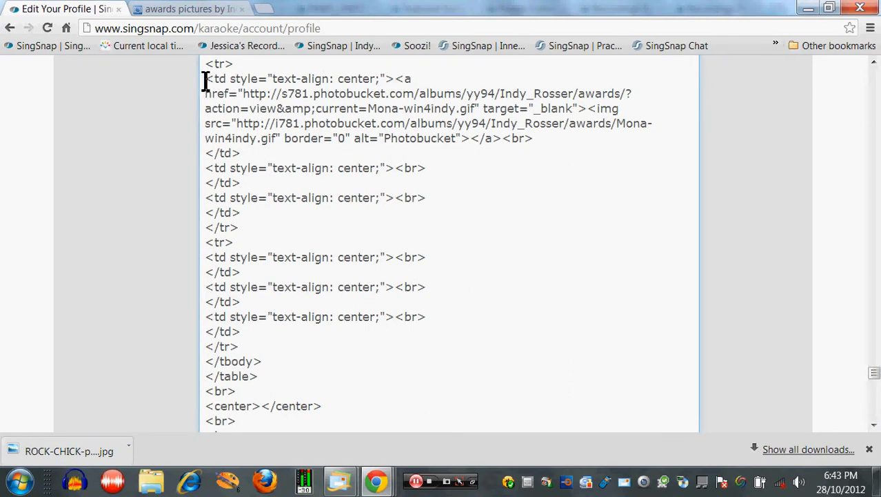
left_click_drag(207, 79, 394, 79)
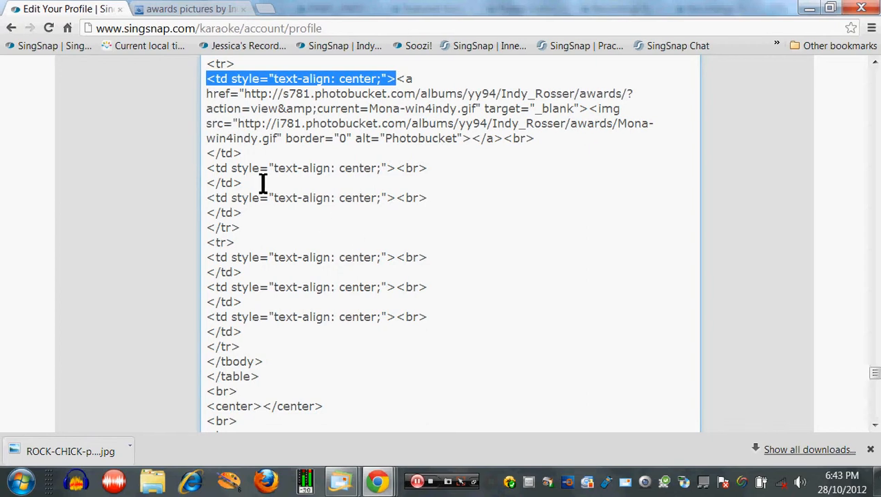
left_click(399, 169)
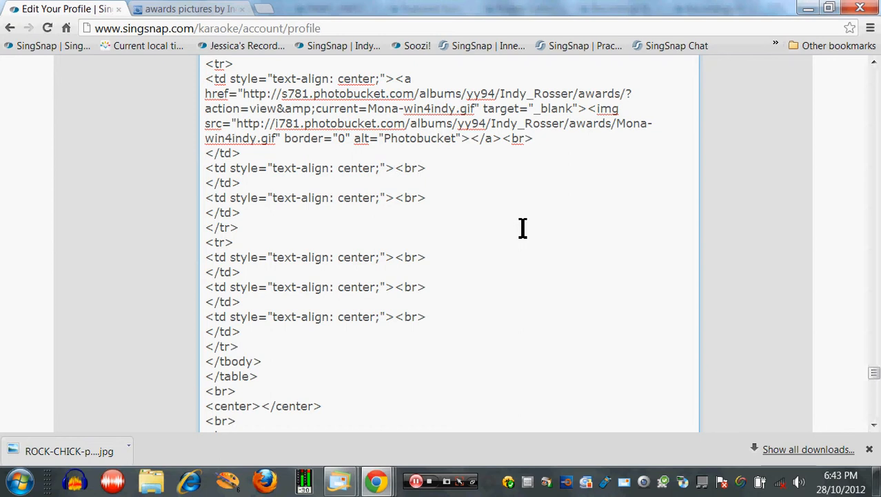
left_click(169, 12)
left_click(79, 11)
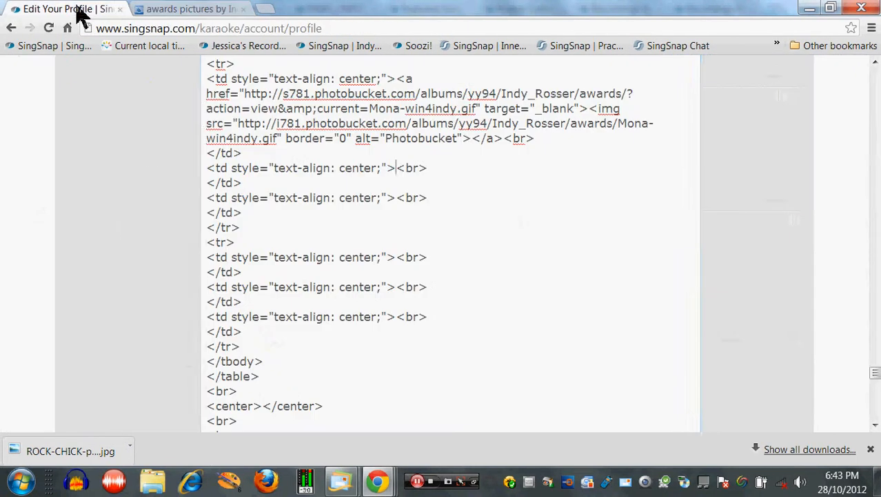
right_click(396, 166)
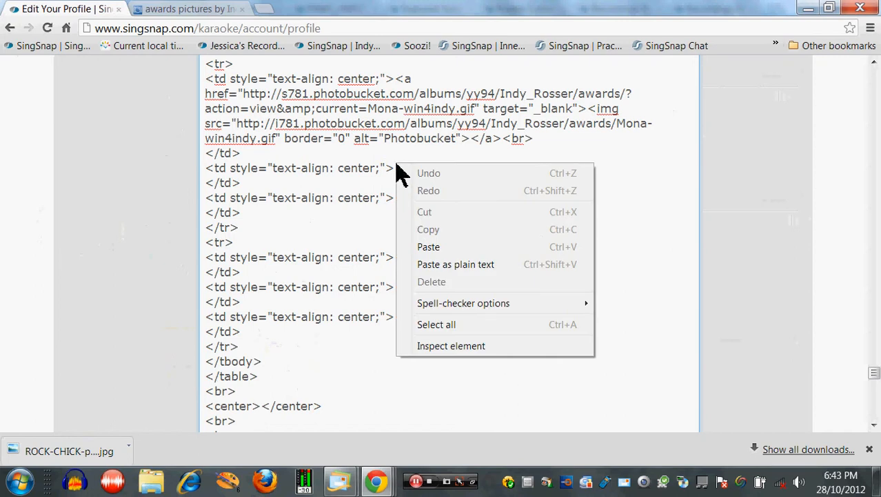
left_click(428, 247)
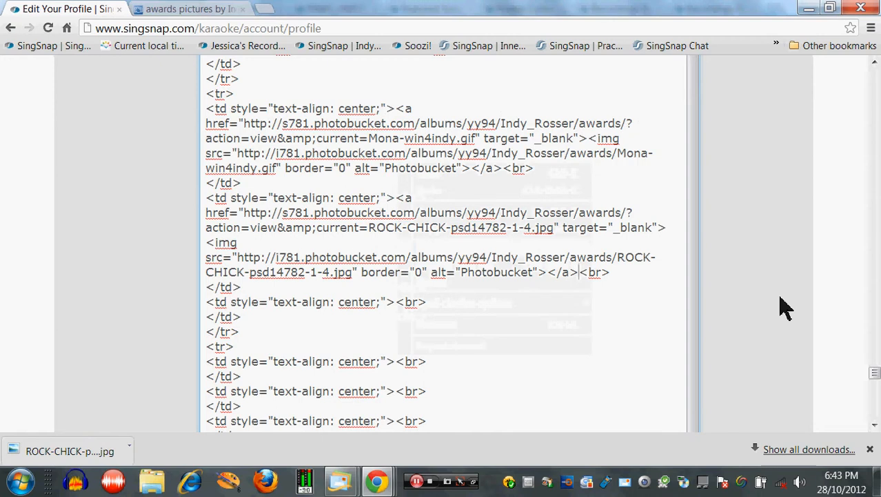
Step: Preview the edited Personal Info code and check the 4th place banner beside the trophy award in the profile's awards table
scroll(814, 296, "down", 7)
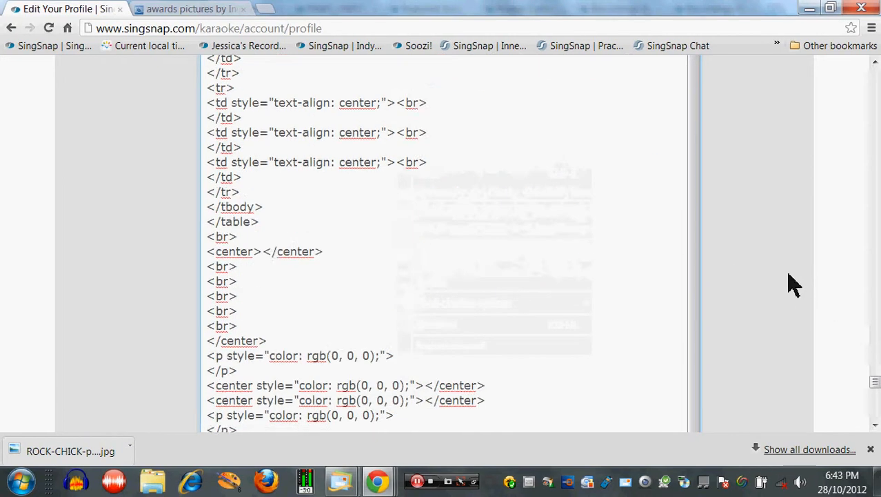
scroll(668, 269, "down", 10)
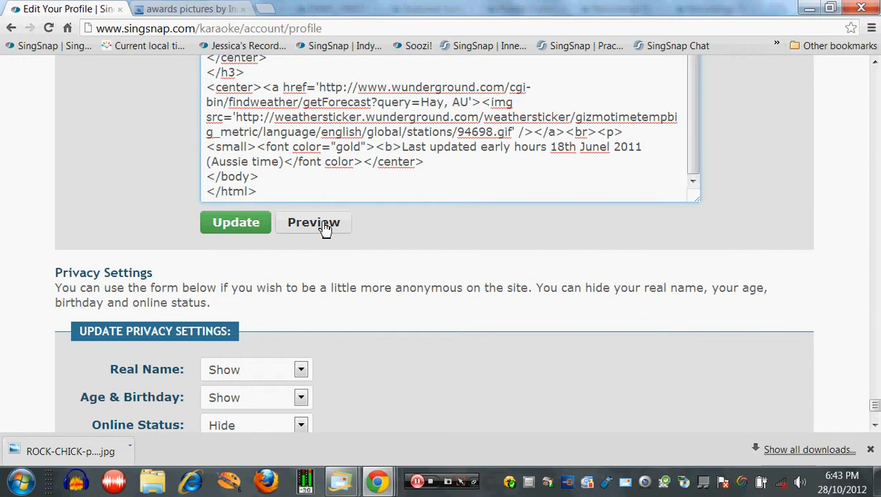
left_click(326, 229)
left_click(504, 287)
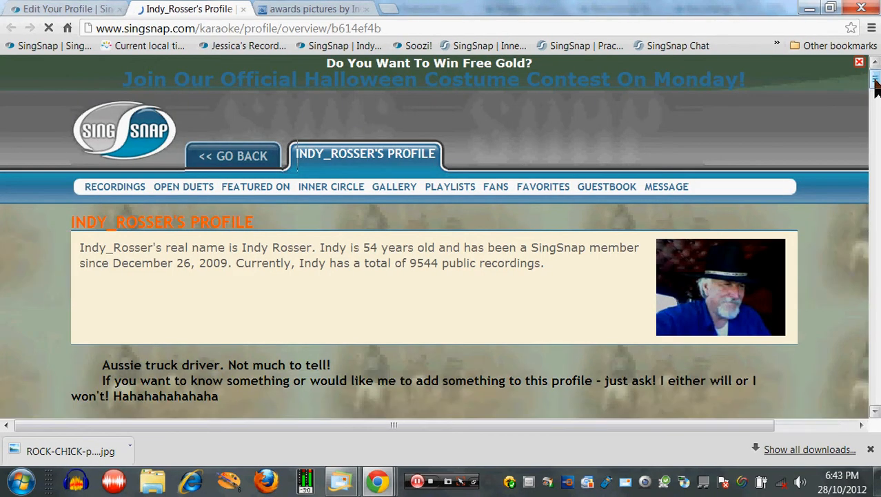
scroll(800, 118, "down", 10)
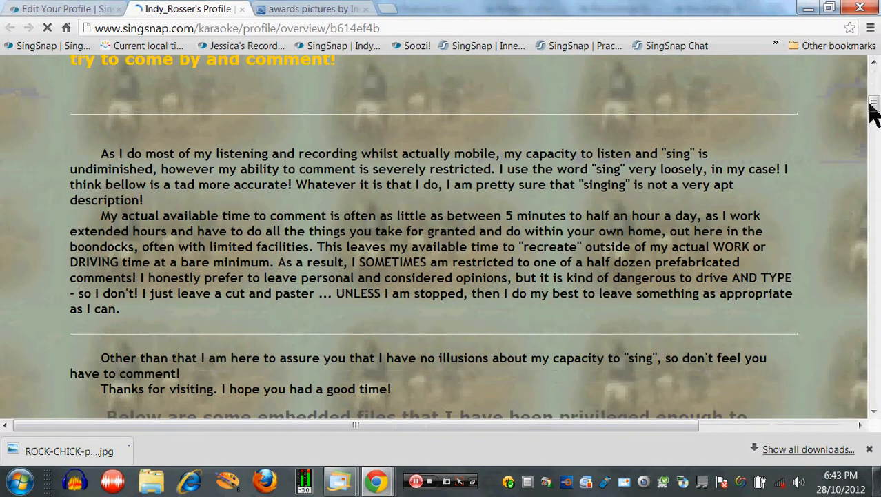
left_click(873, 200)
left_click_drag(872, 196, 872, 404)
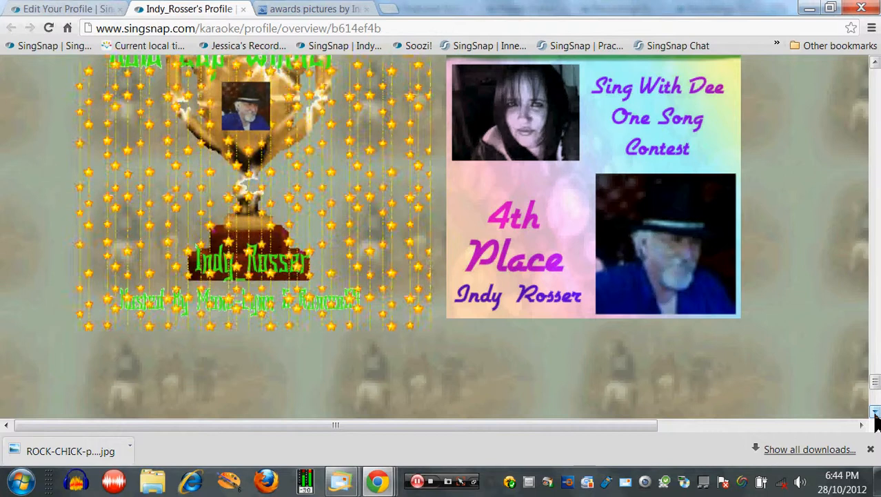
scroll(873, 414, "down", 6)
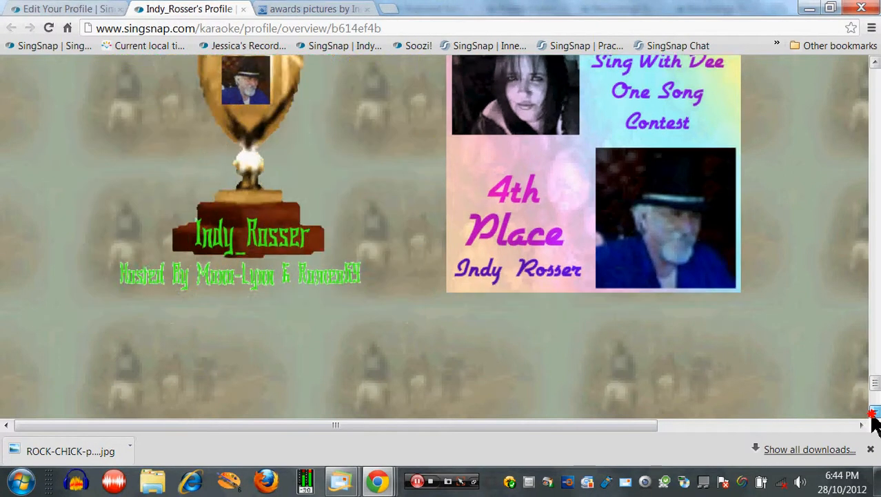